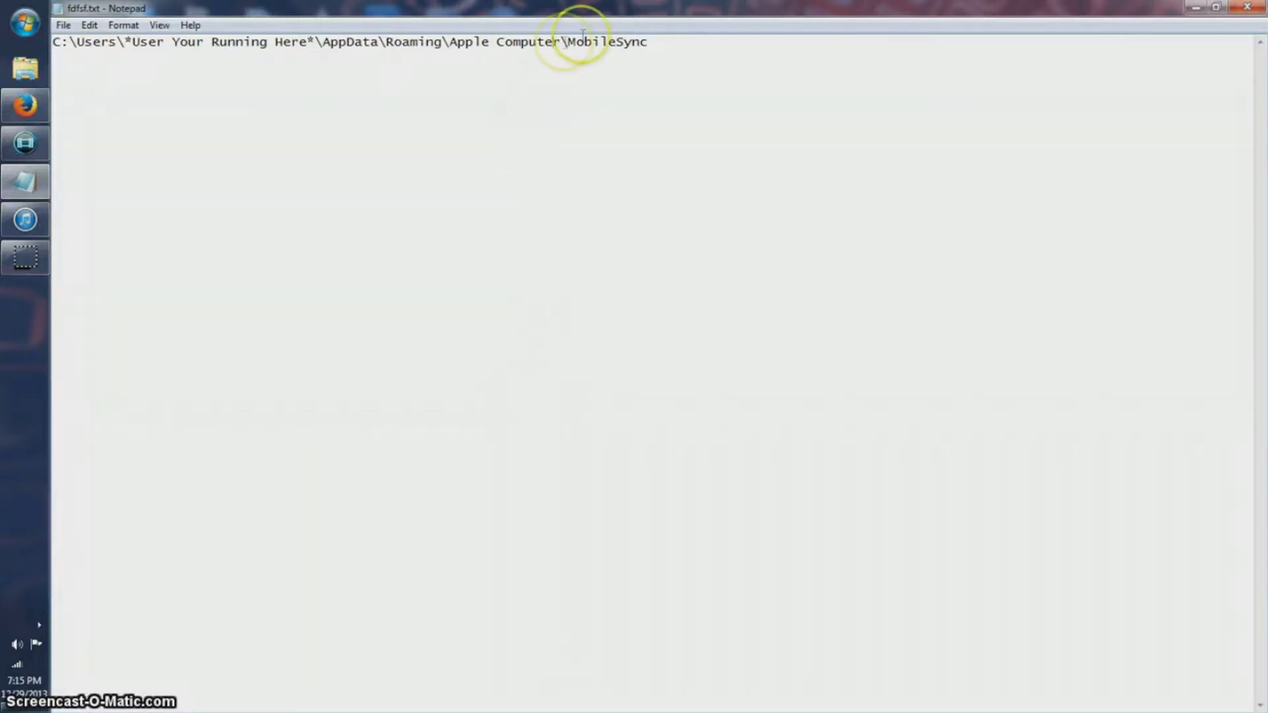
Highlight the Roaming\Apple Computer\MobileSync part of the backup path, then switch to iTunes
left_click_drag(647, 42, 53, 42)
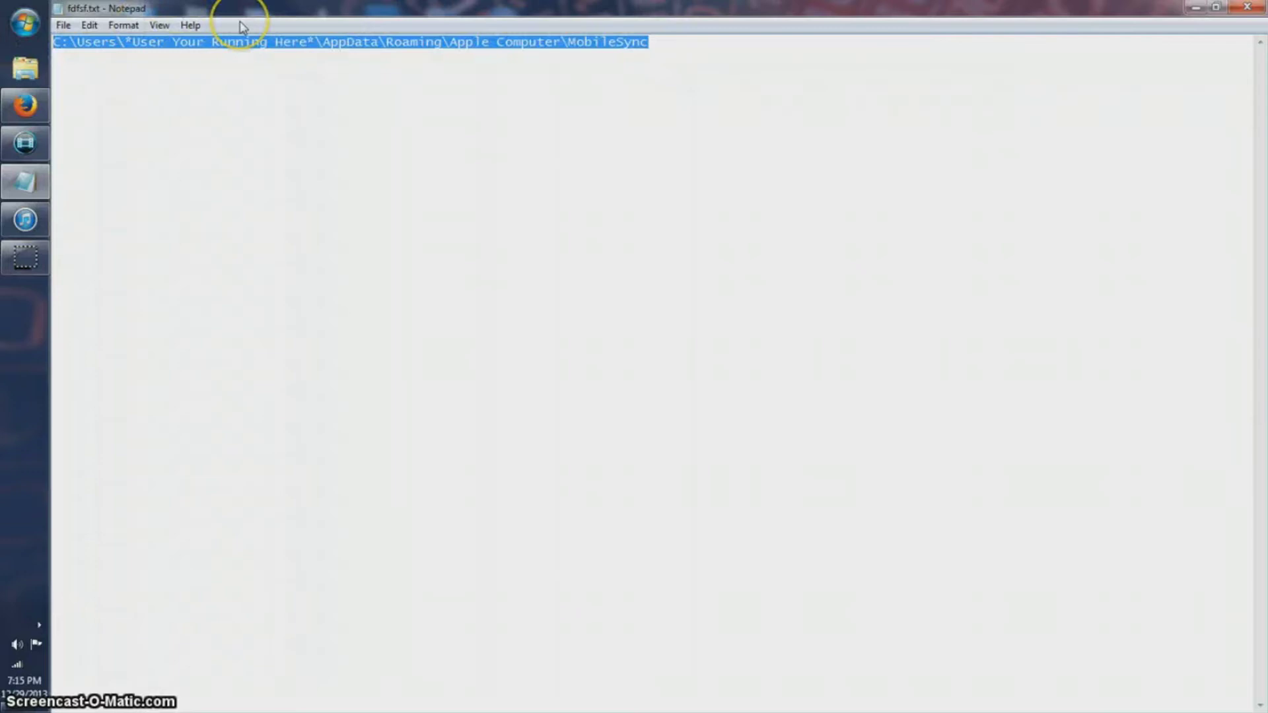
left_click(510, 43)
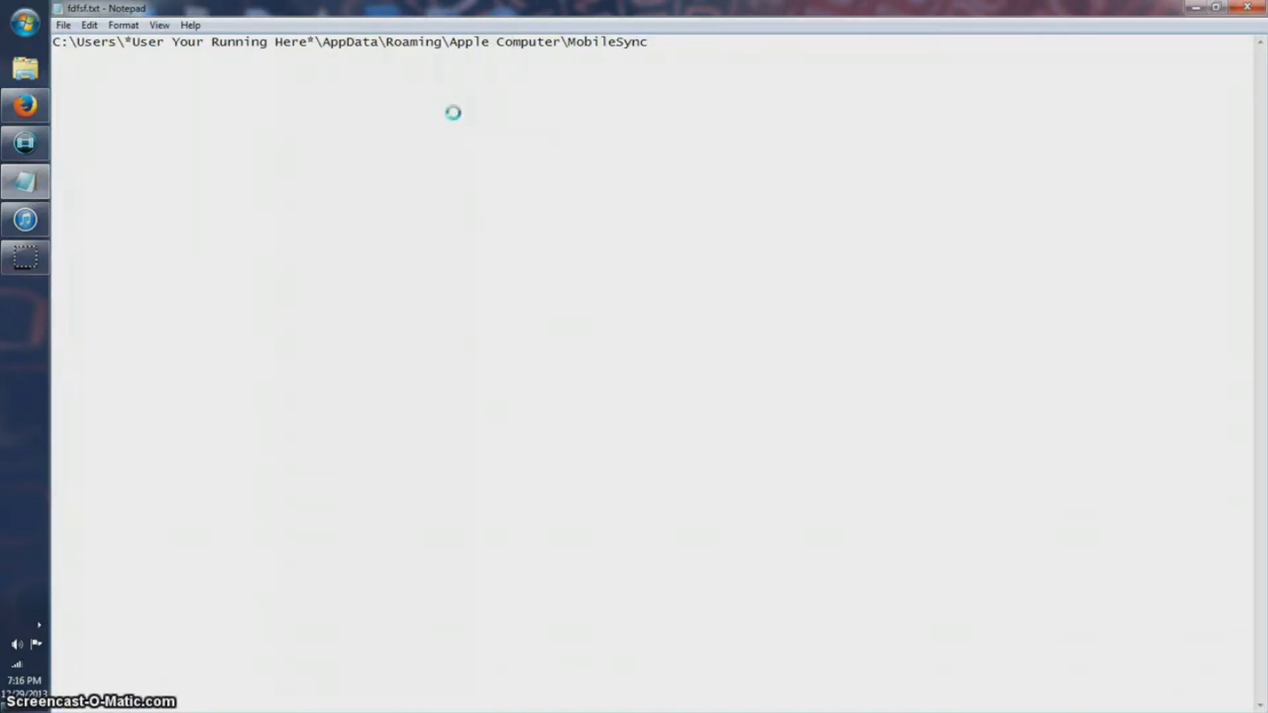
left_click(25, 220)
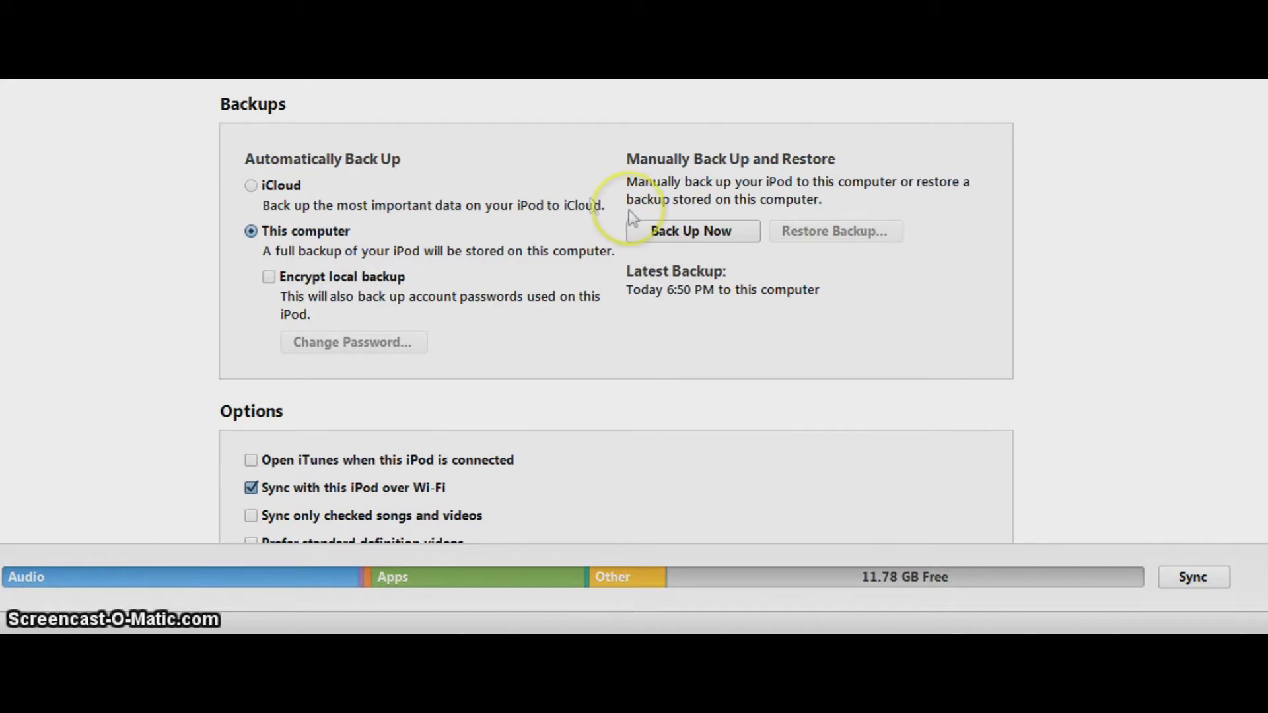
Back up the iPod to this computer now with Back Up Now
left_click(712, 232)
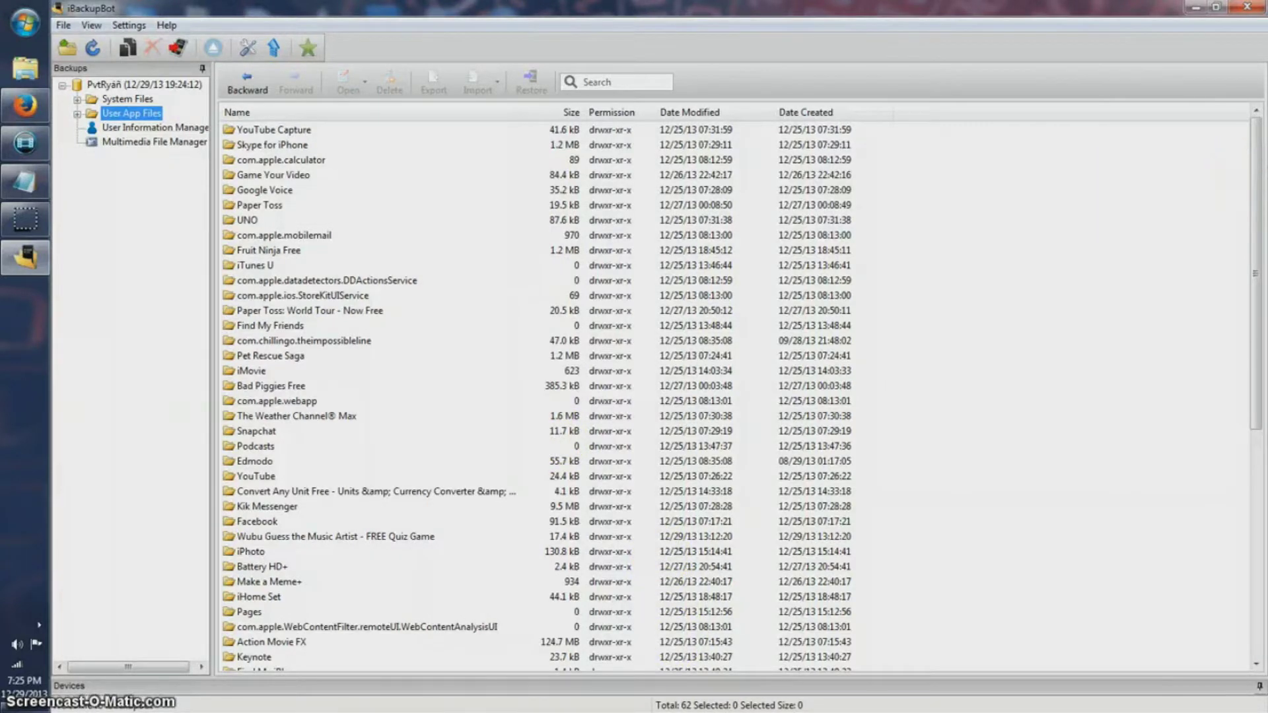
Open the Sniper Shooter by Fun Games for Free app folder and its Documents folder
left_click_drag(1261, 173, 1191, 511)
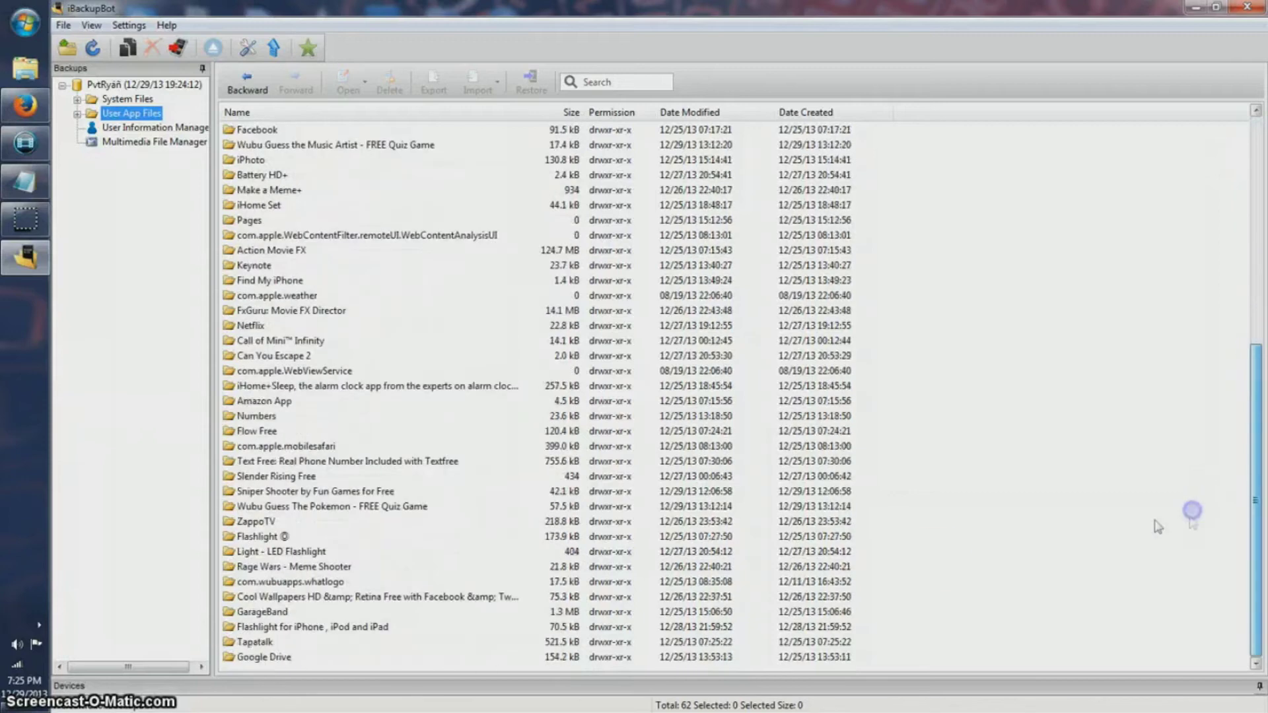
left_click(365, 492)
double_click(365, 493)
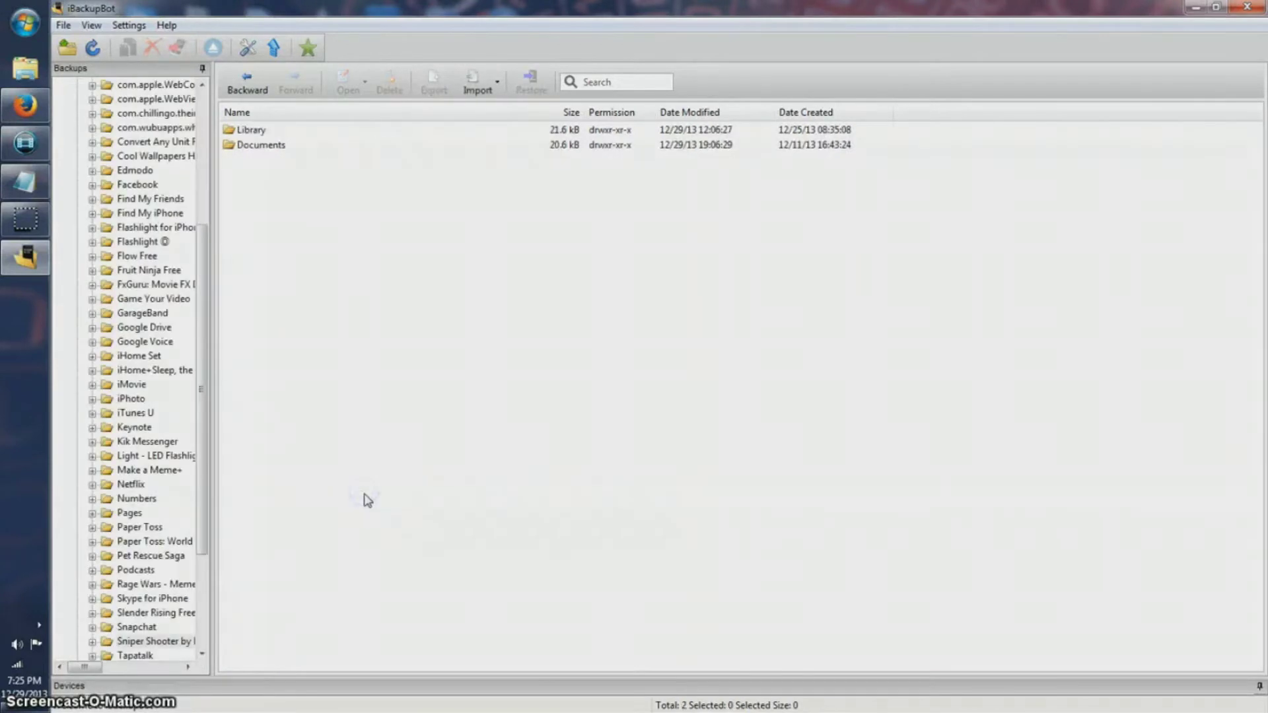
double_click(278, 150)
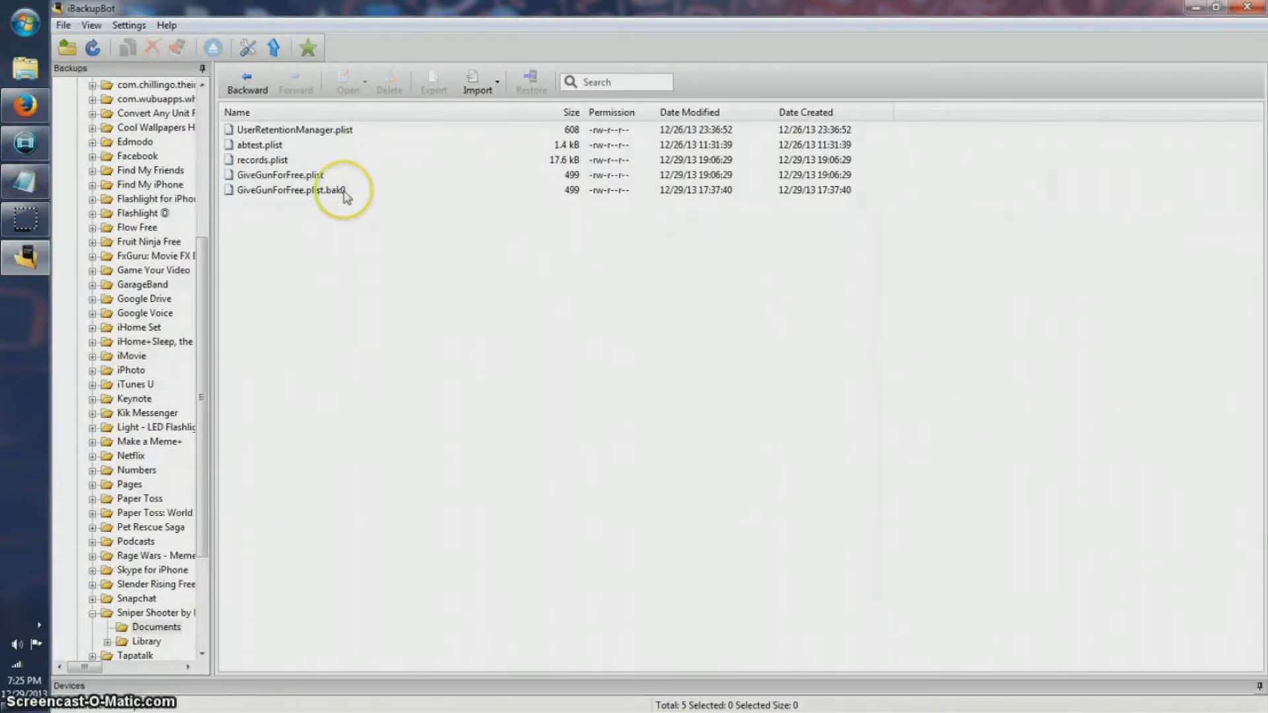
Open records.plist past the register prompt, enlarge its editor window, and bring up Find and Replace
double_click(276, 161)
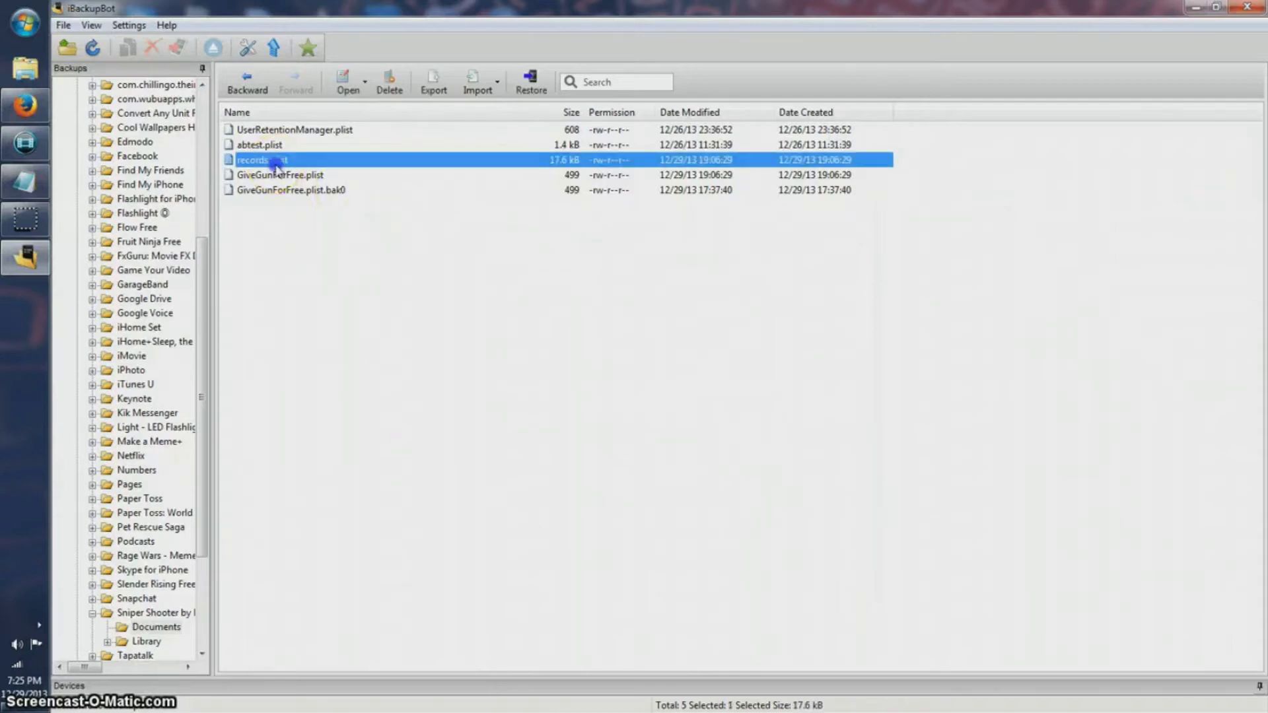
left_click(932, 517)
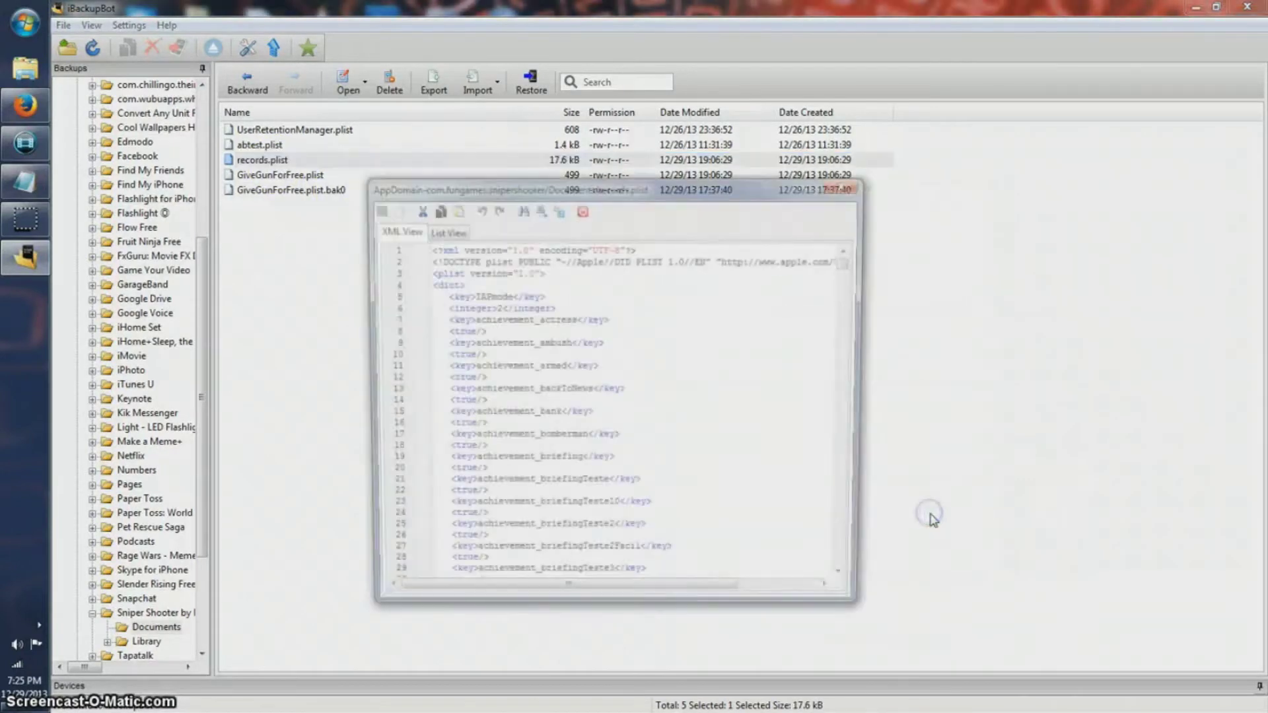
left_click_drag(584, 187, 511, 47)
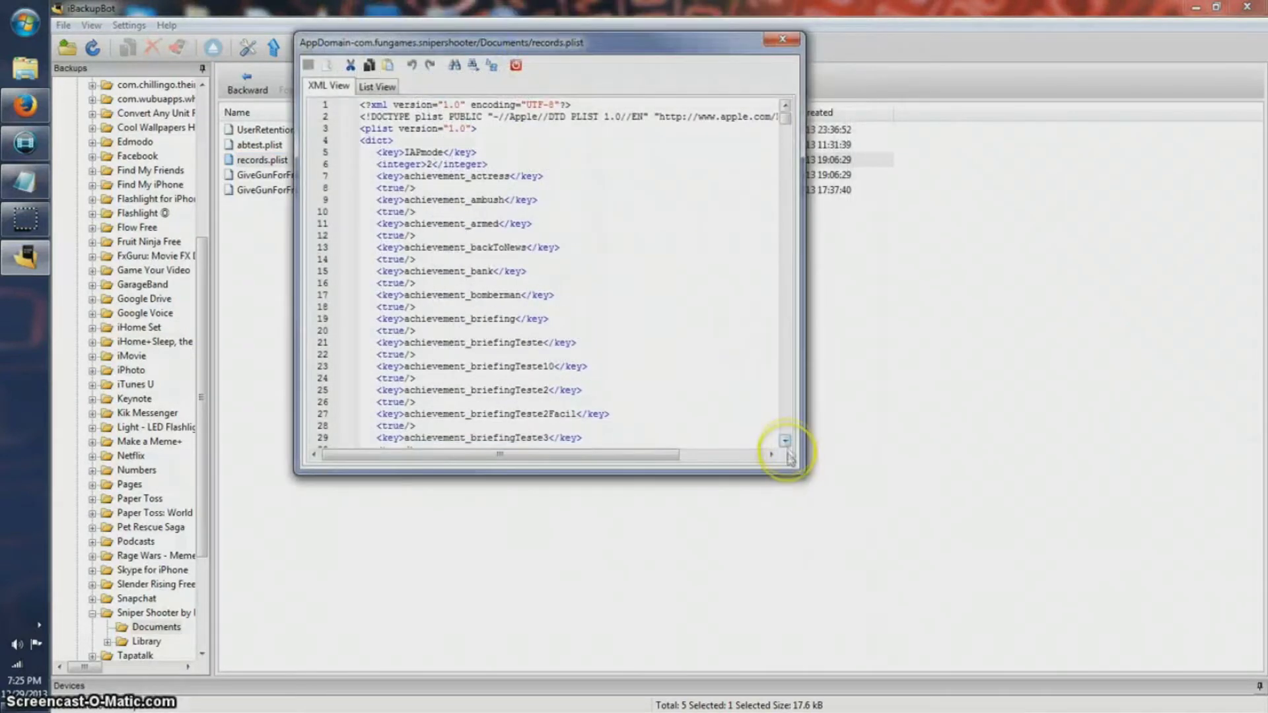
left_click_drag(791, 467, 1093, 642)
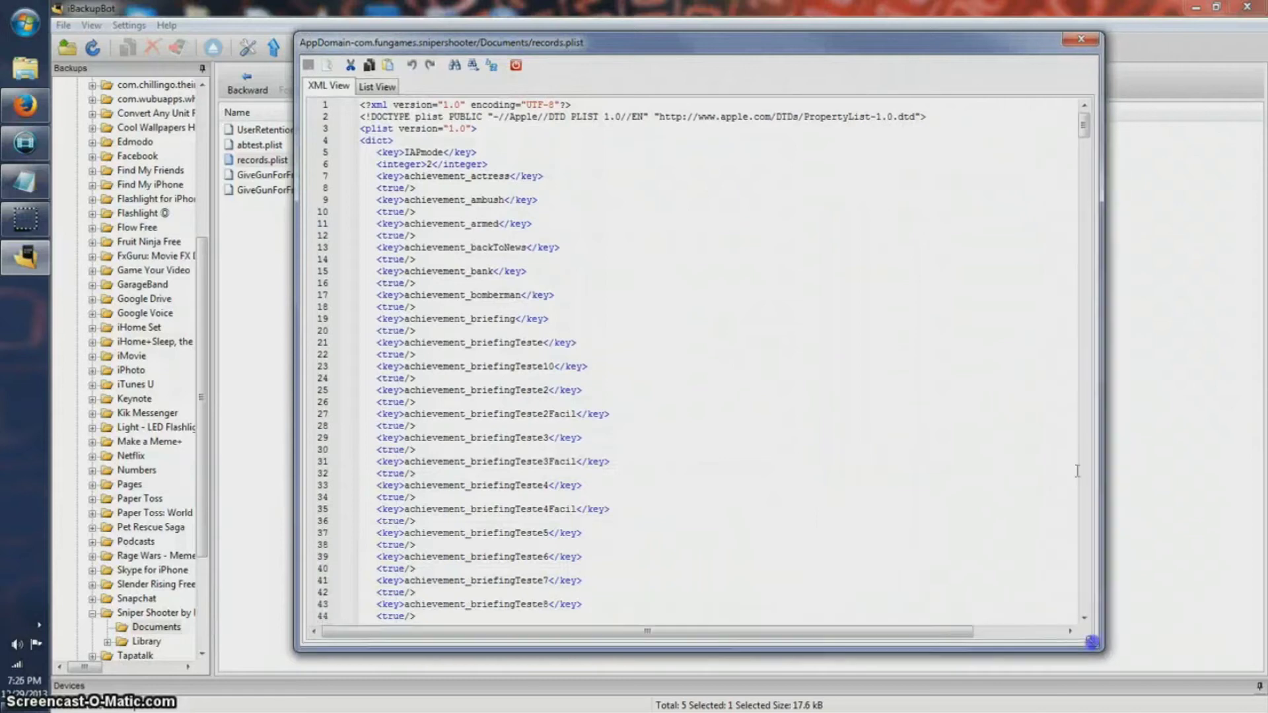
left_click_drag(1080, 122, 1063, 141)
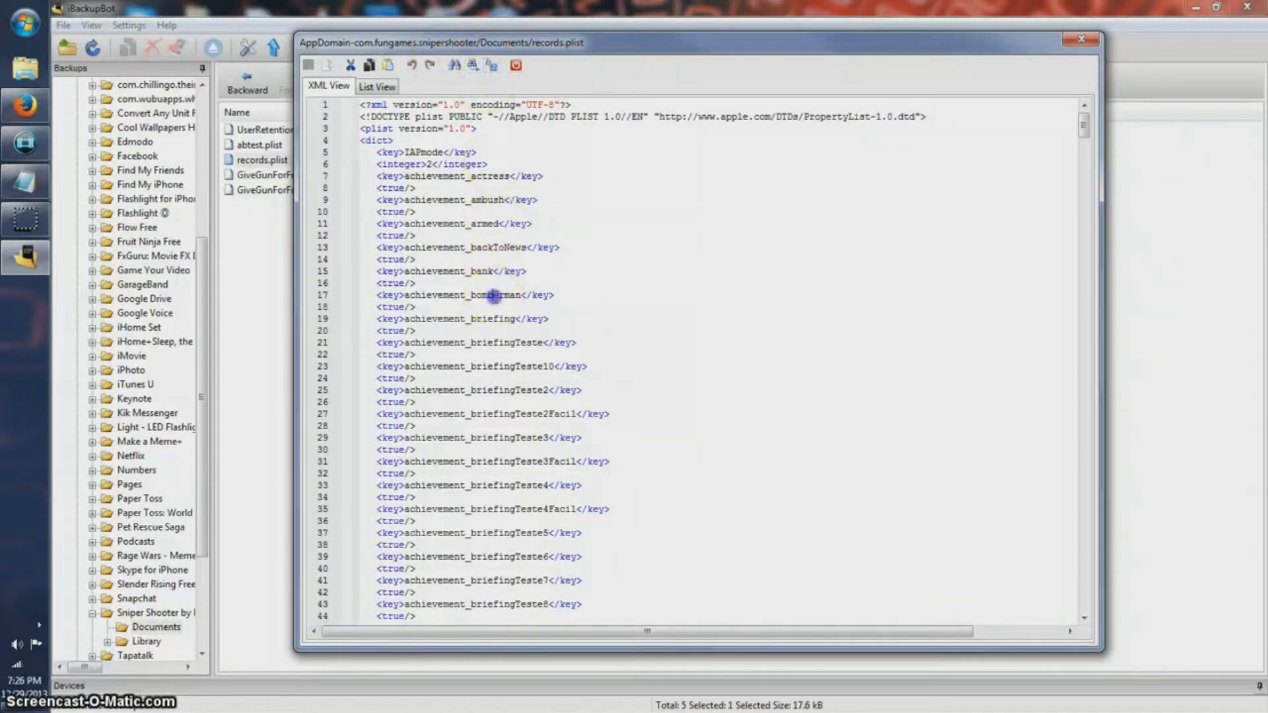
left_click(492, 65)
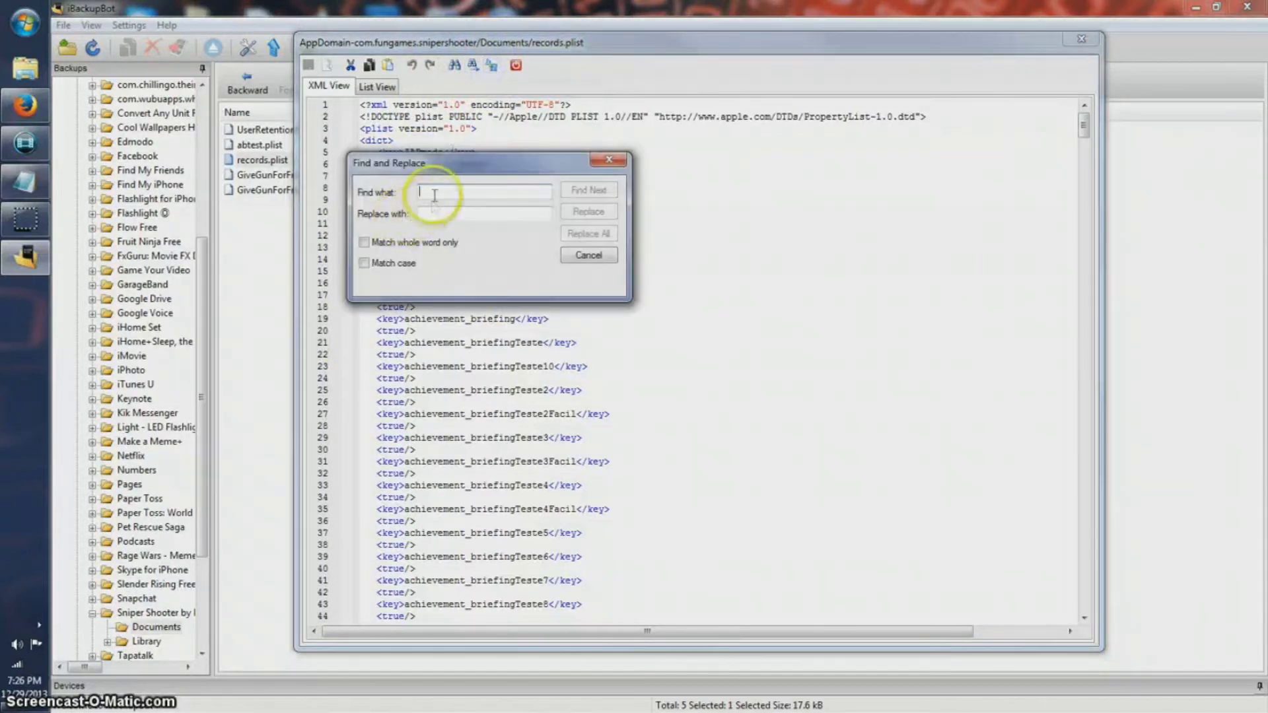
Close the Find and Replace dialog unused and place the caret in the XML values
left_click(428, 214)
left_click(609, 159)
left_click_drag(1093, 132, 1052, 557)
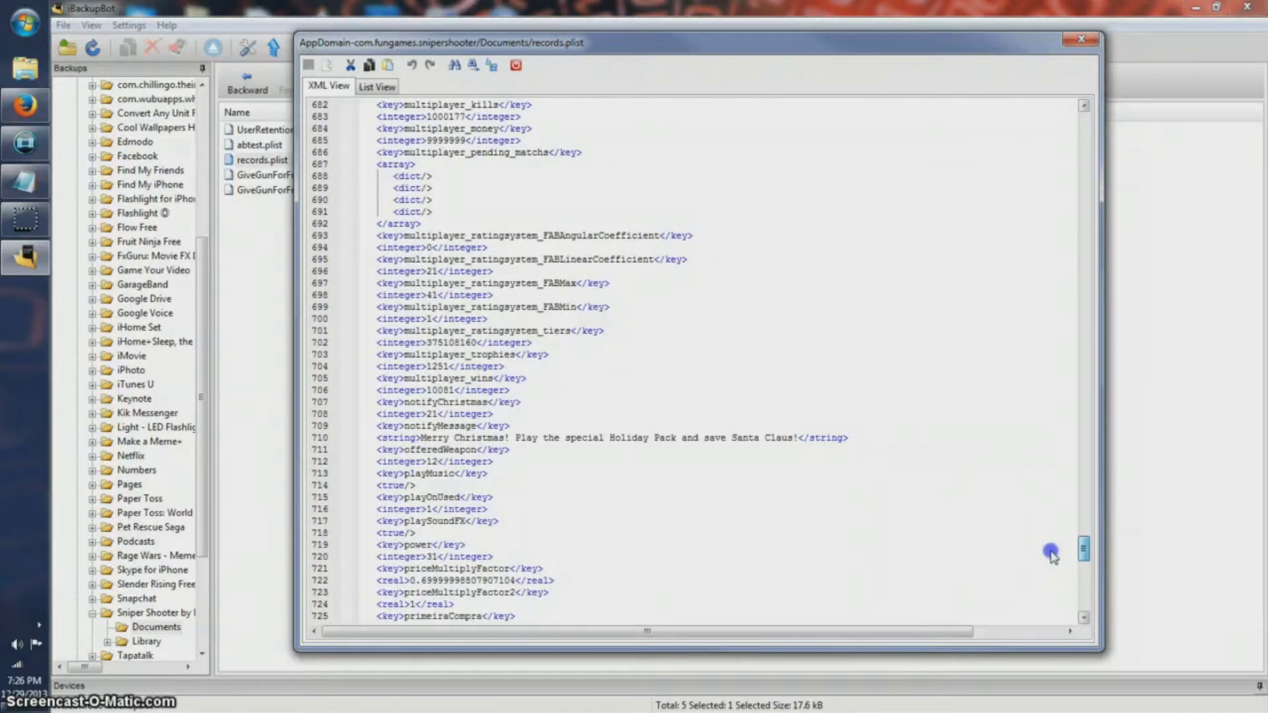
left_click(452, 367)
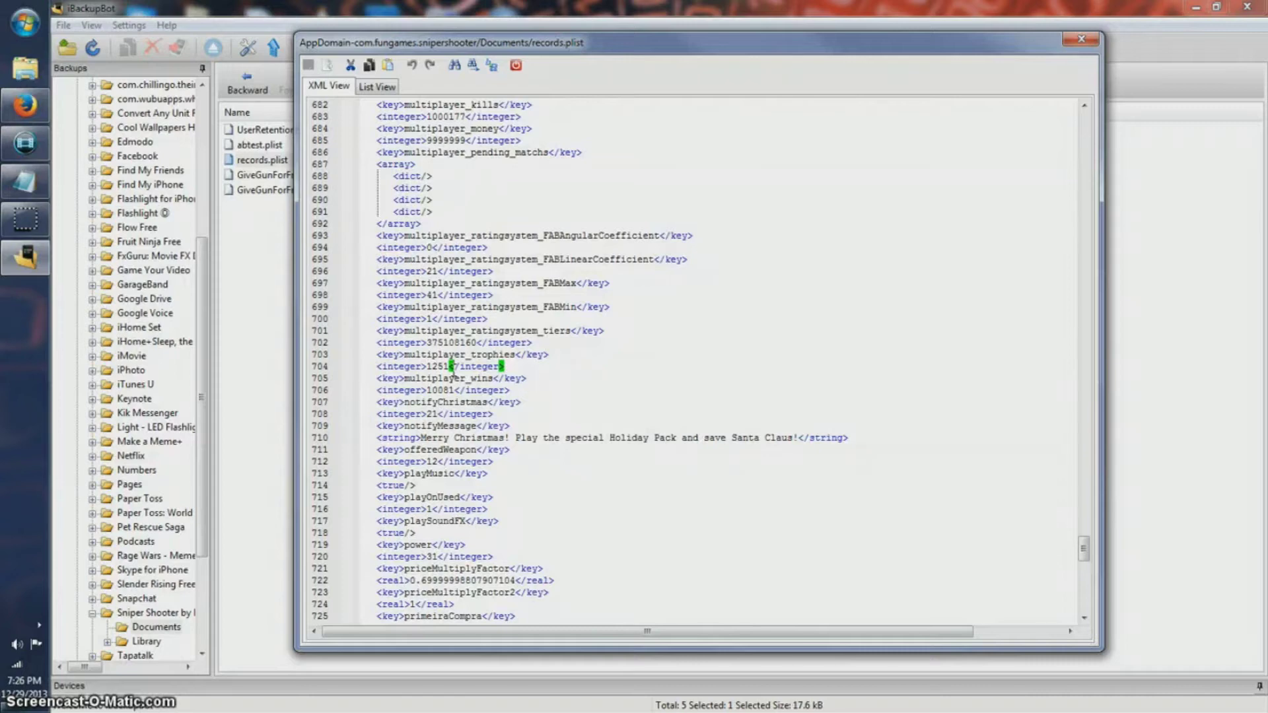
Locate multiplayer_money on line 685 and extend its value to 999999999
scroll(448, 368, "up", 2)
scroll(446, 367, "down", 12)
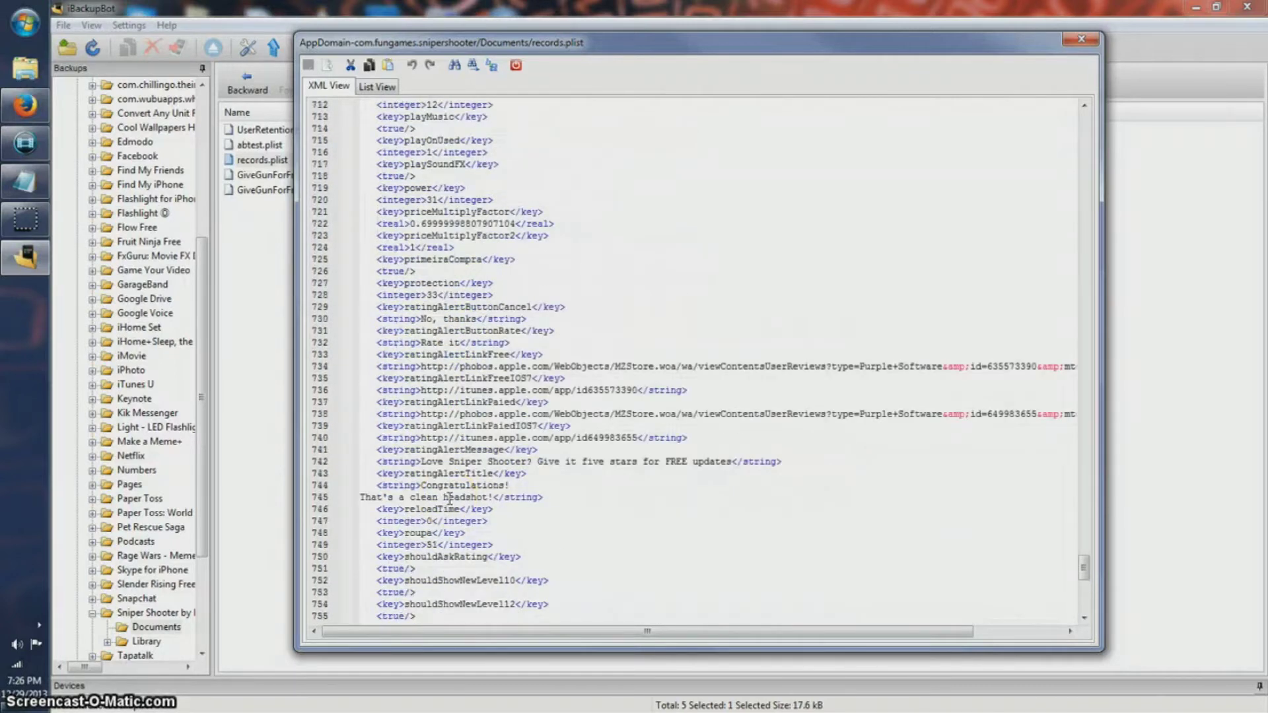
scroll(449, 499, "down", 6)
scroll(449, 496, "down", 10)
scroll(450, 497, "up", 20)
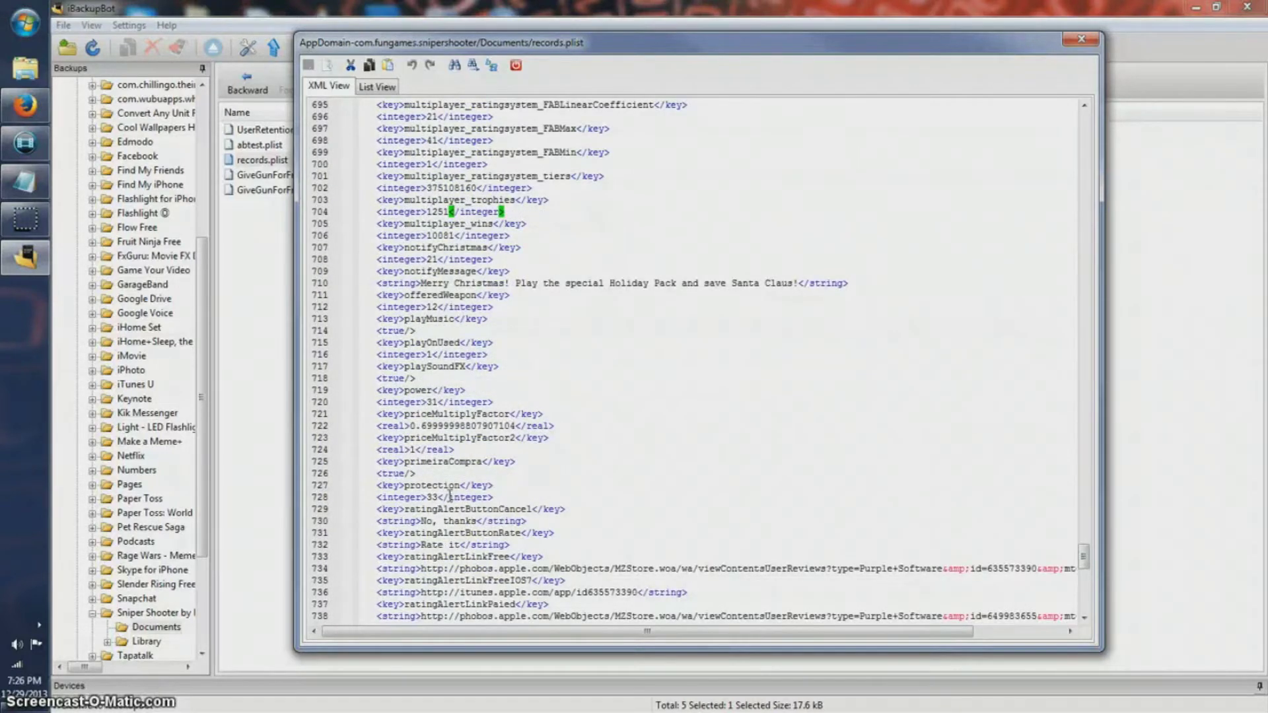
scroll(450, 492, "up", 5)
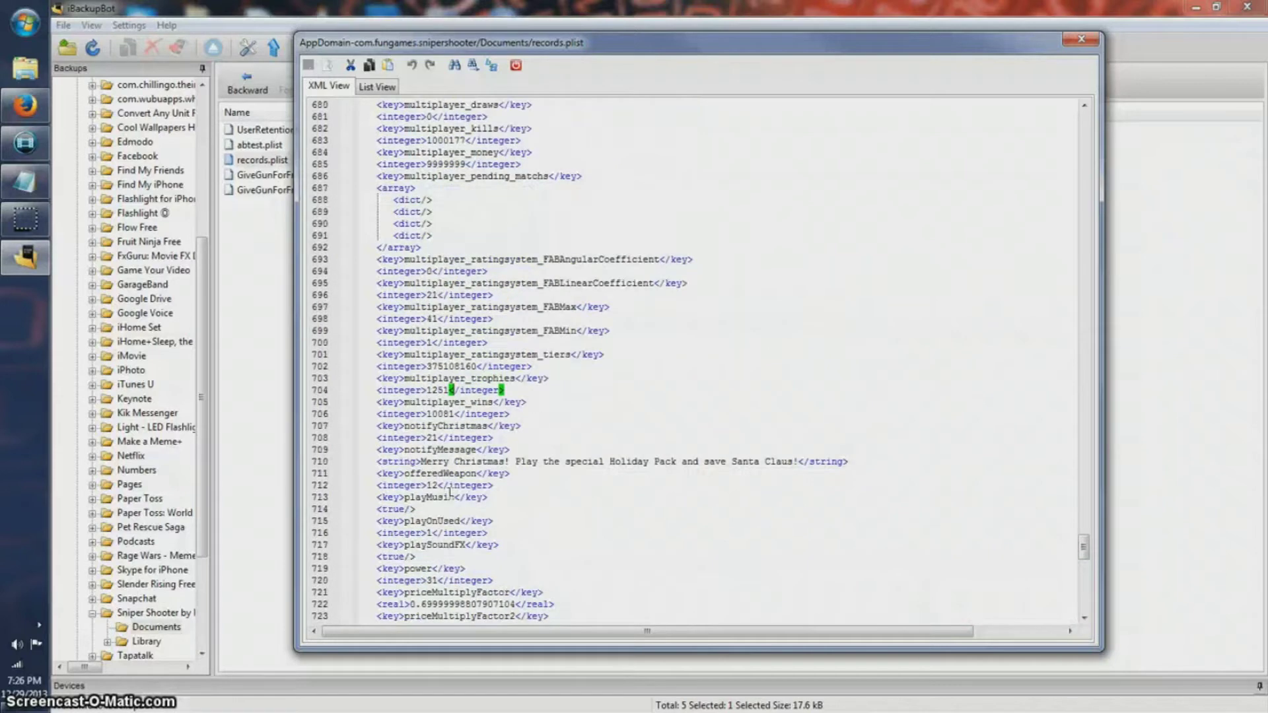
scroll(450, 494, "up", 7)
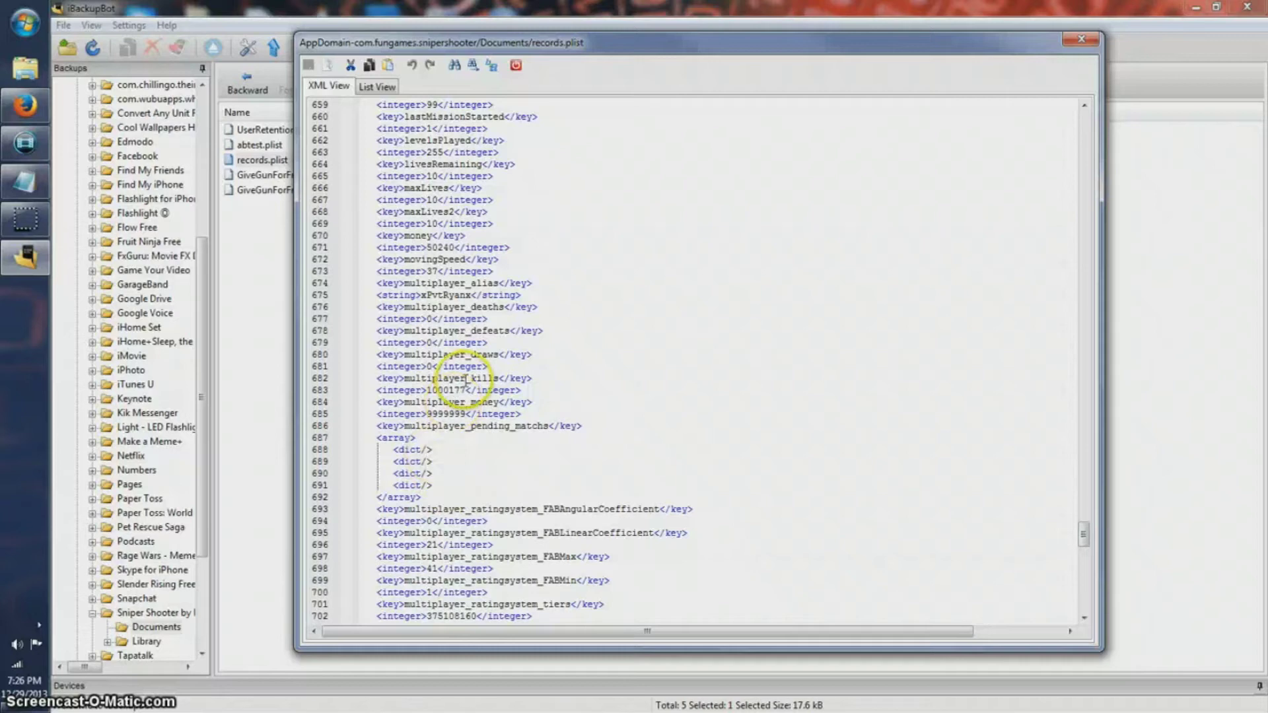
scroll(463, 390, "up", 2)
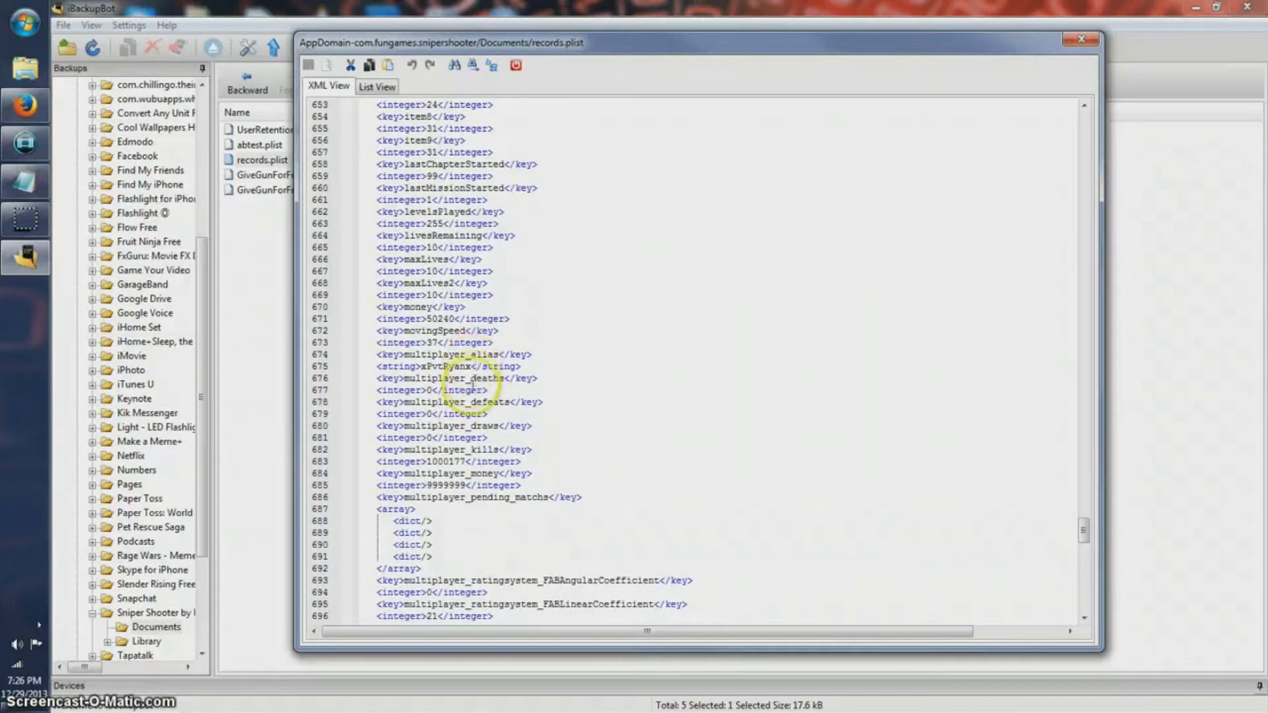
scroll(470, 451, "up", 4)
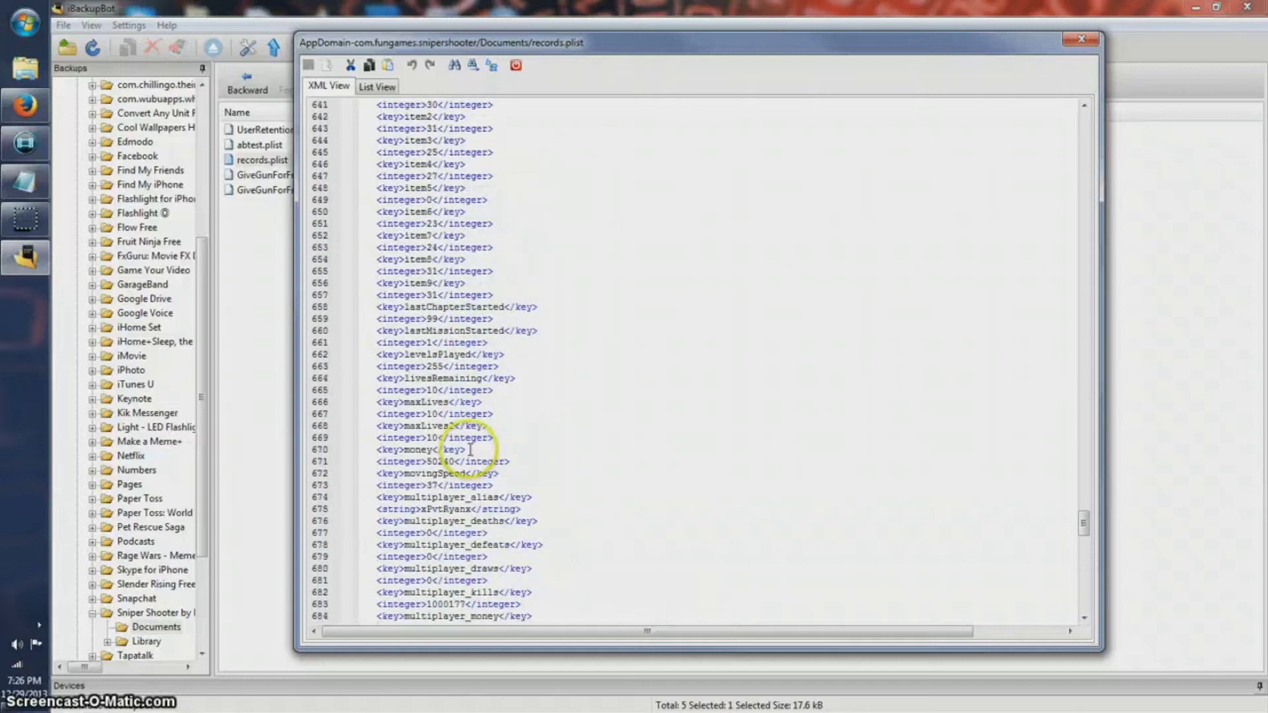
scroll(471, 452, "down", 10)
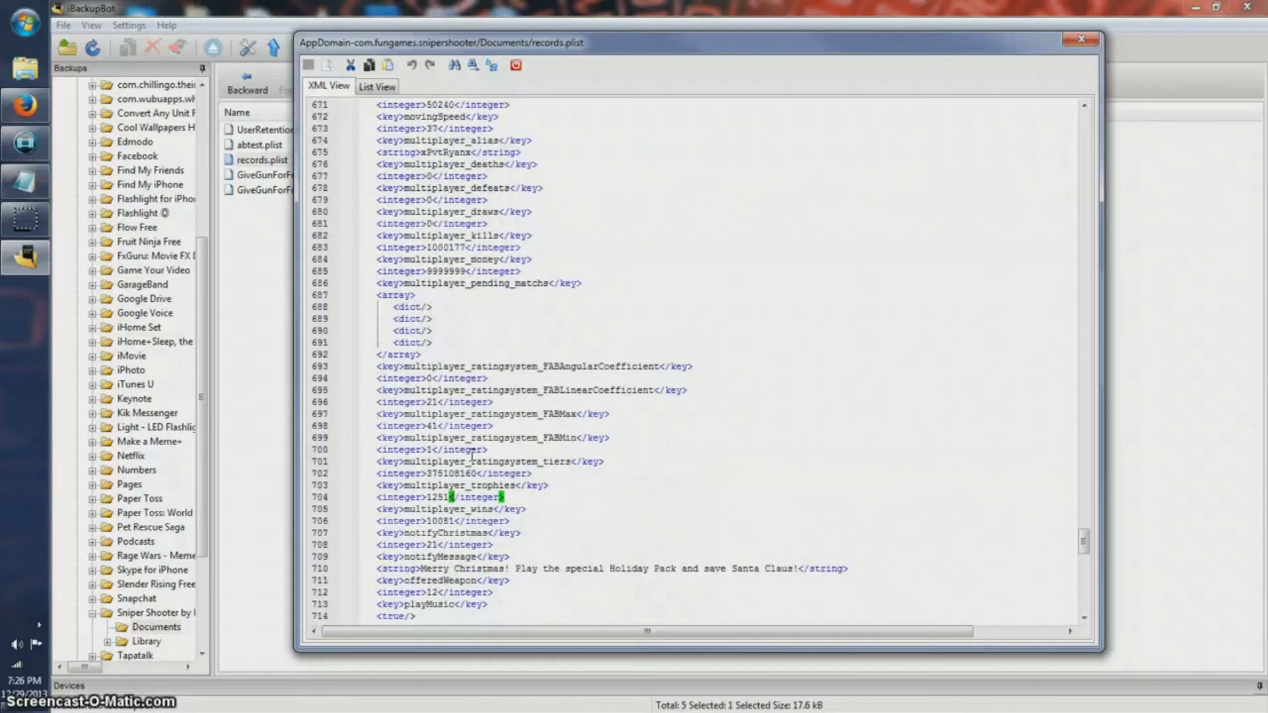
scroll(472, 456, "up", 2)
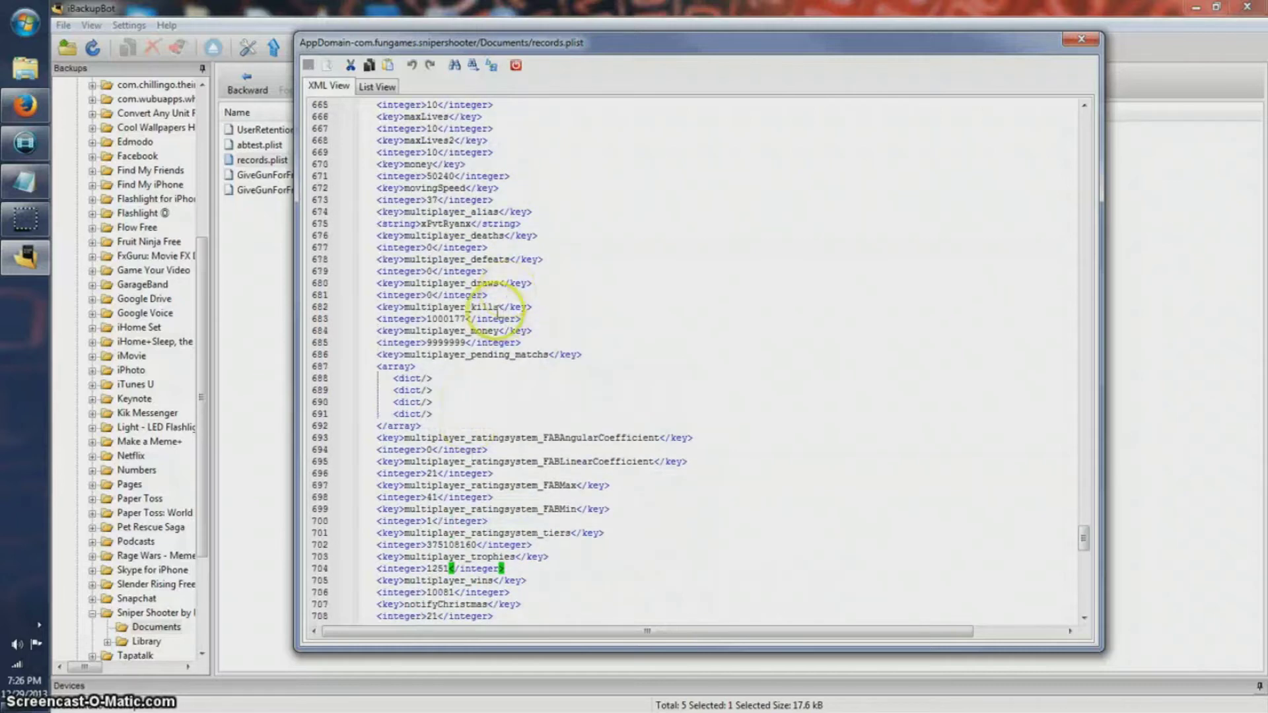
left_click(468, 341)
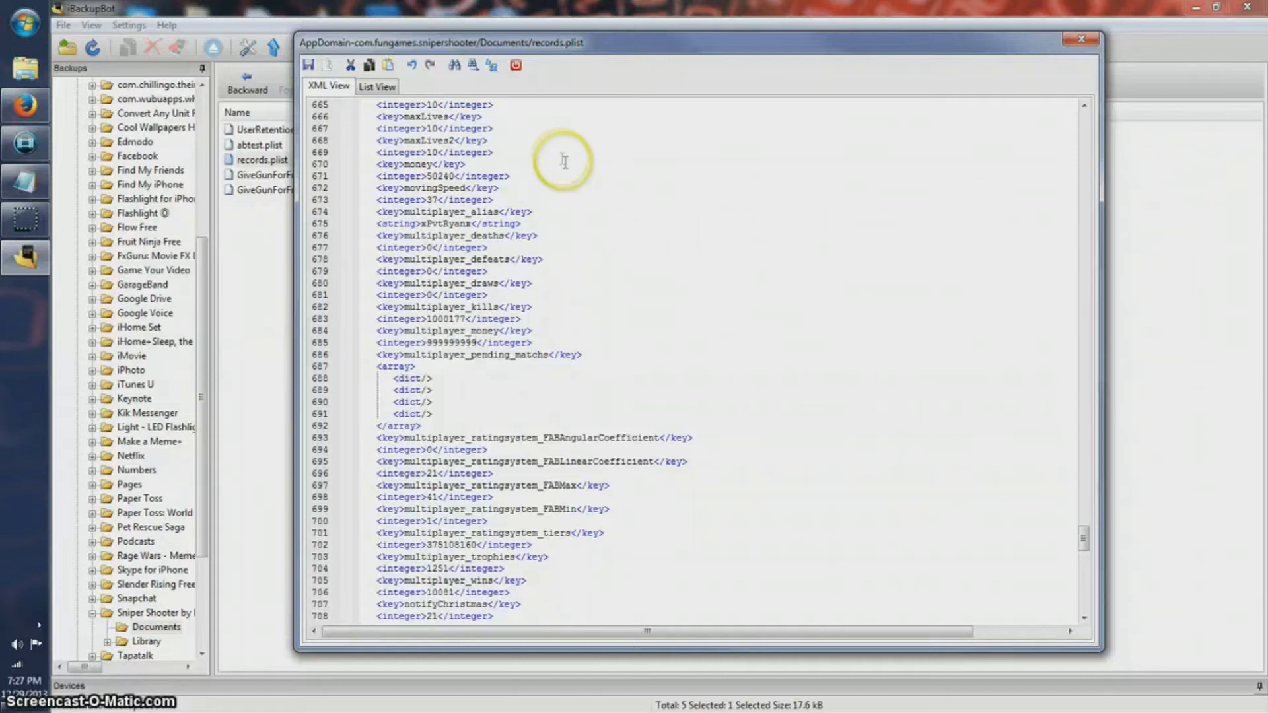
Check the edited 999999999 multiplayer_money value in the XML view
left_click(448, 343)
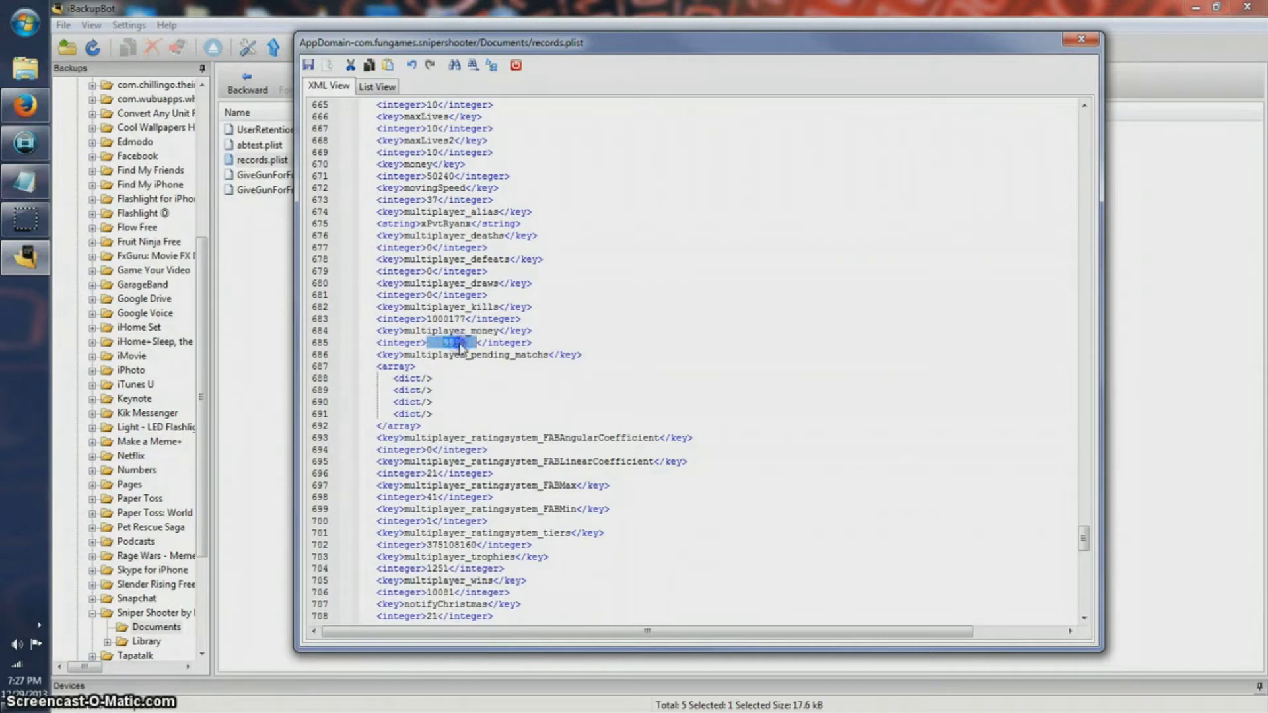
left_click(457, 342)
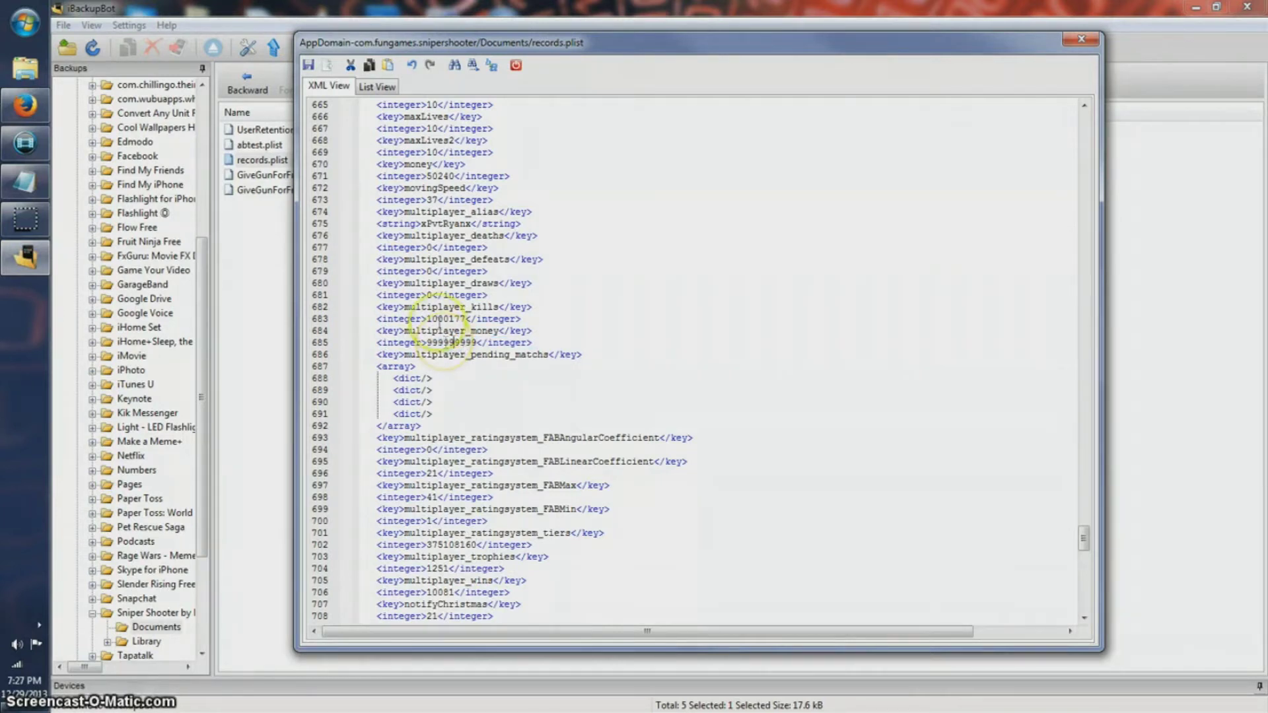
left_click(473, 406)
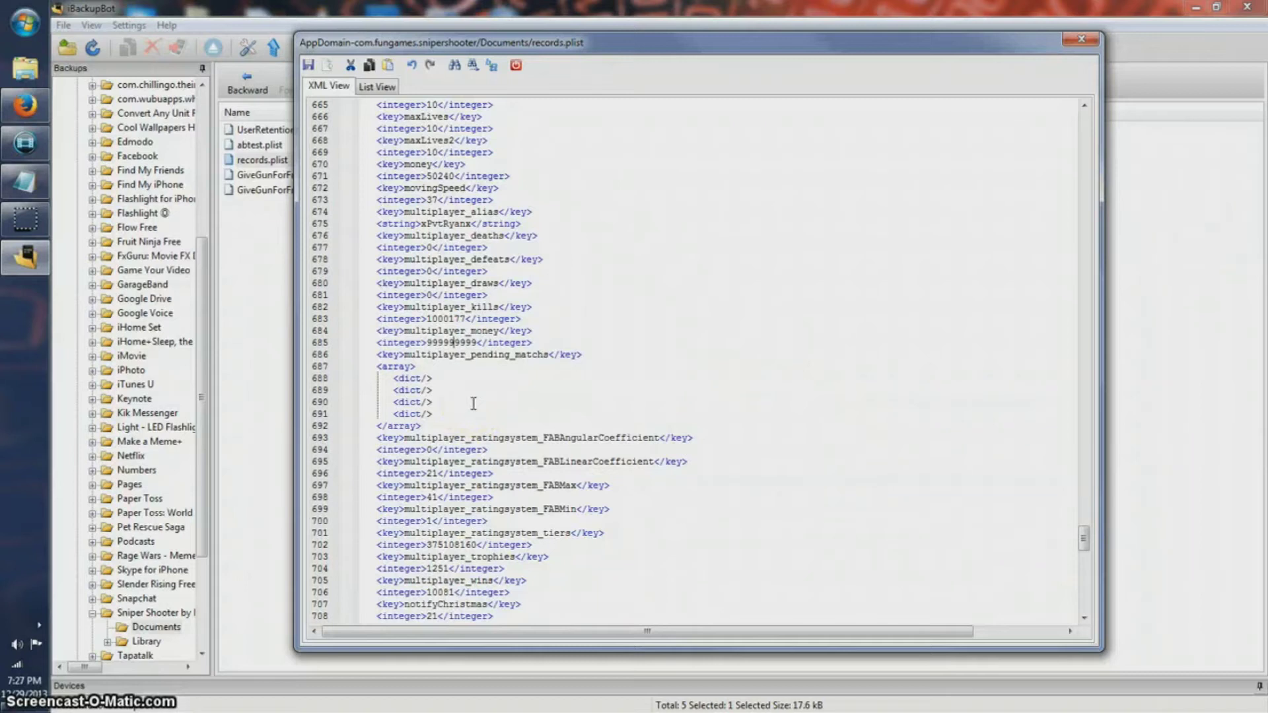
left_click(455, 343)
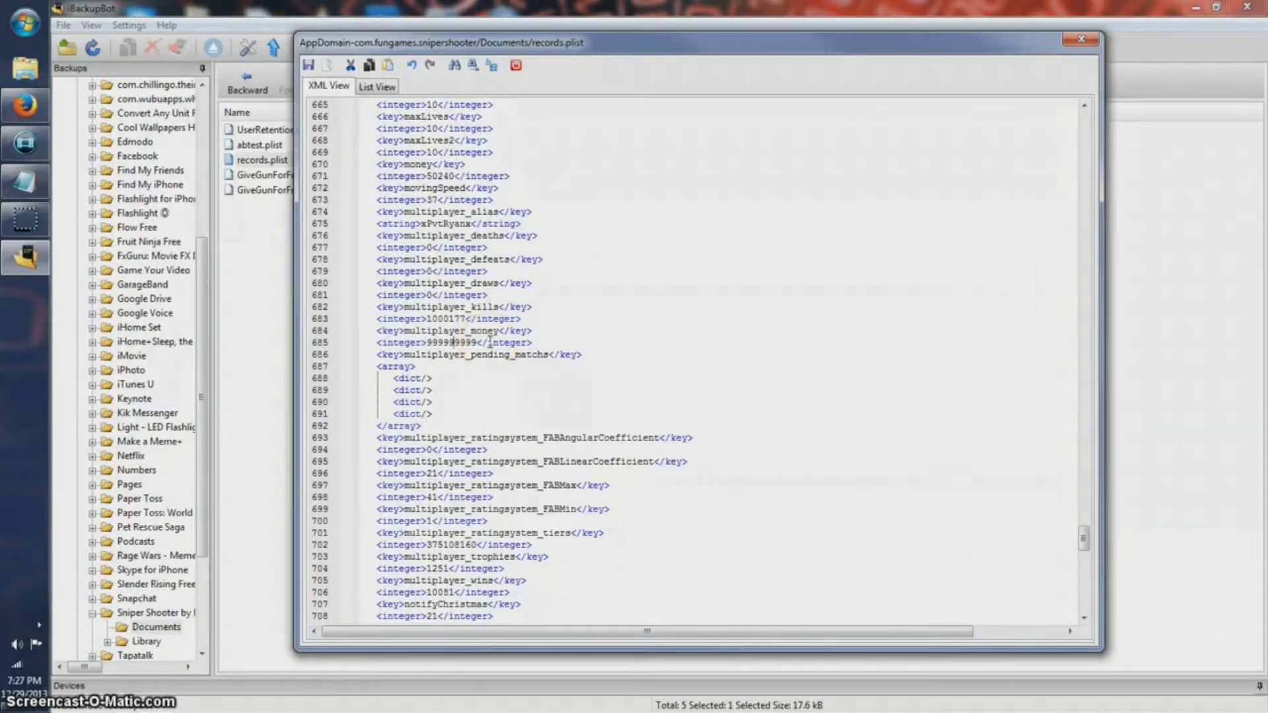
left_click(493, 330)
left_click(468, 319)
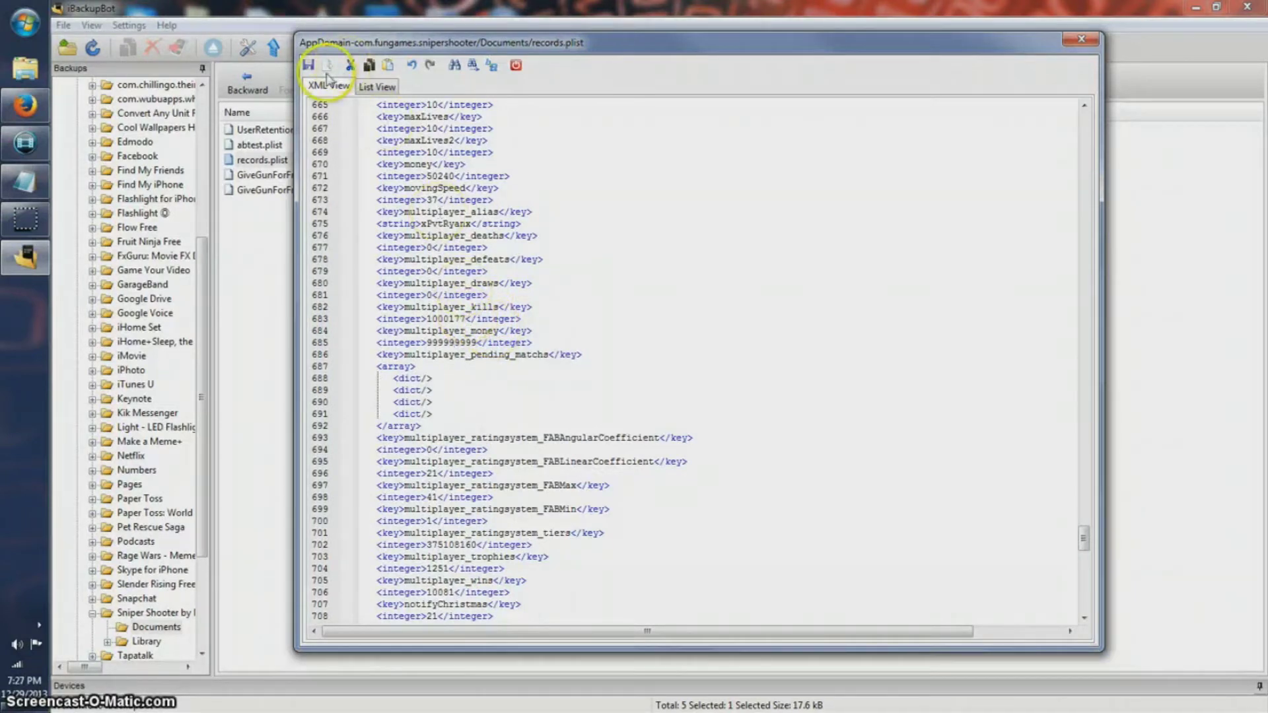
Save the edited records.plist and close its editor
left_click(307, 65)
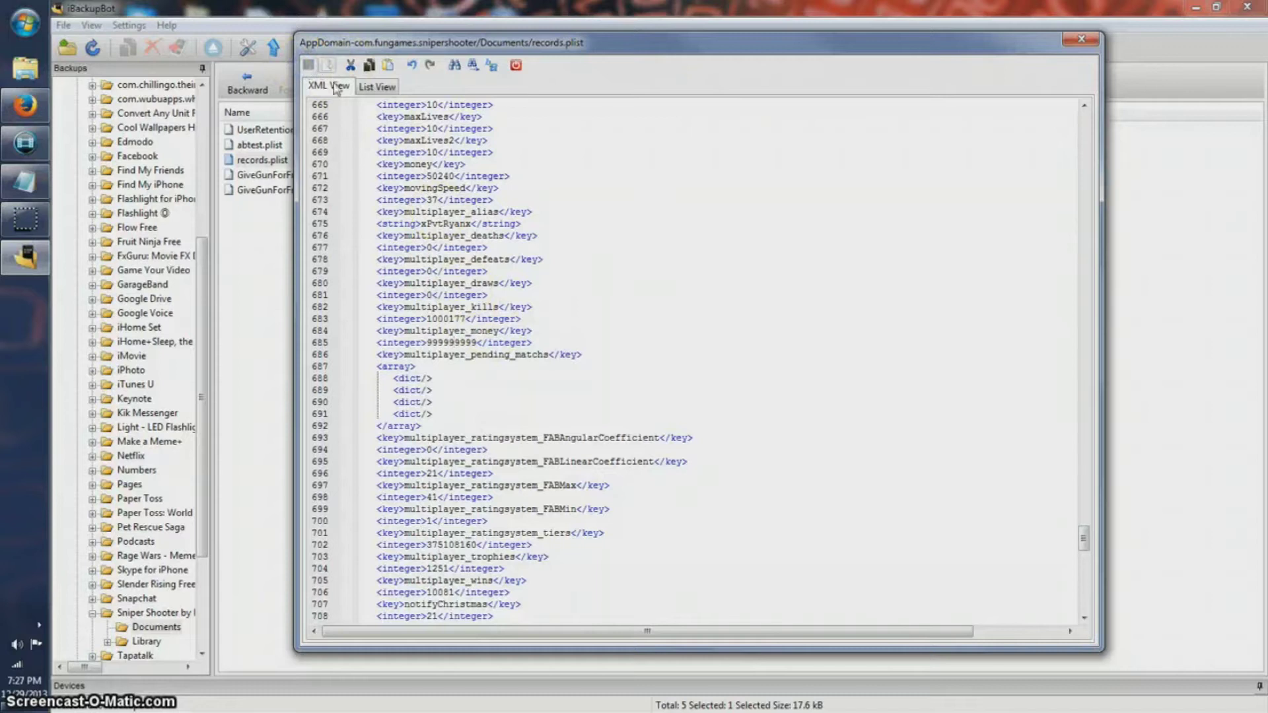
left_click_drag(477, 342, 427, 343)
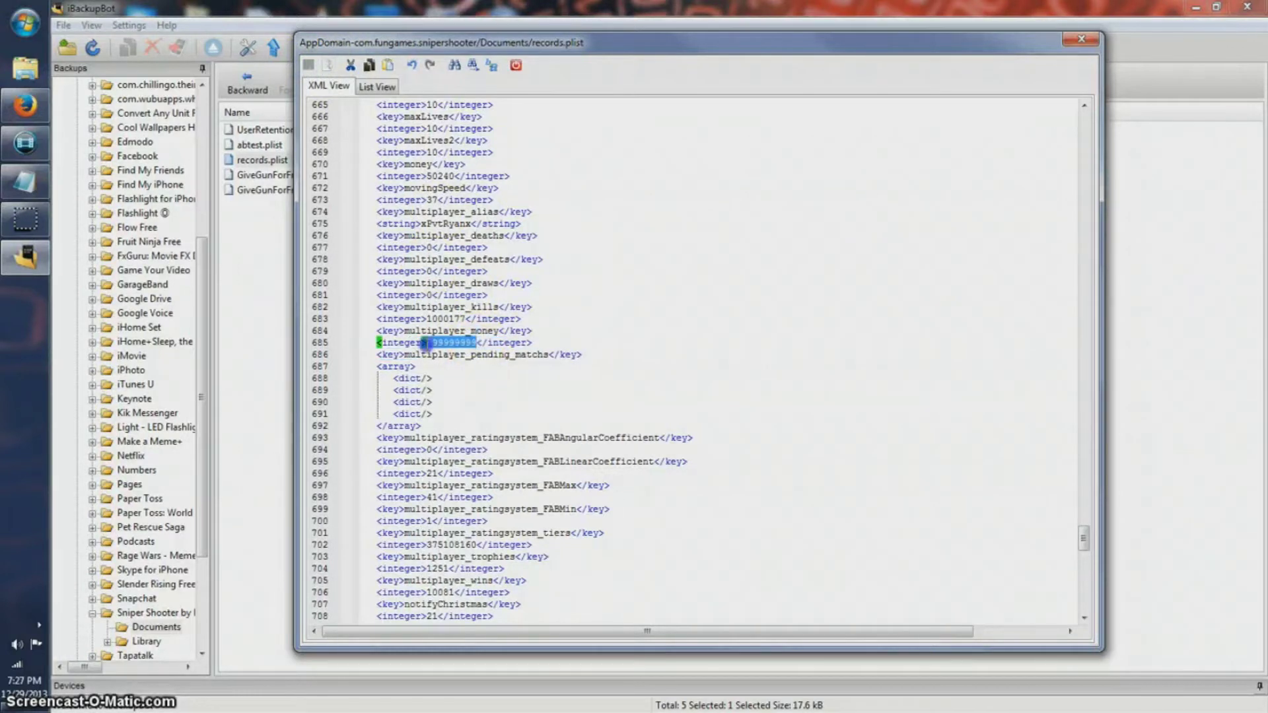
left_click(1081, 42)
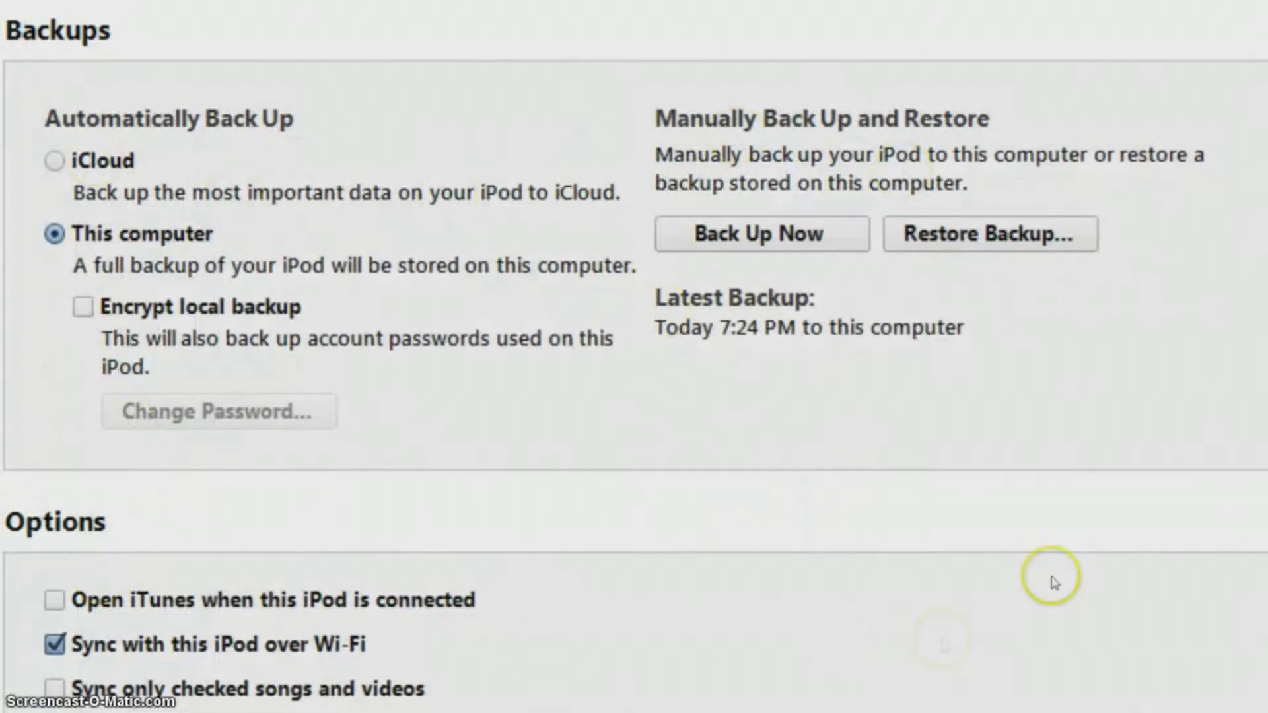
Restore the iPod from its 7:24 PM backup, keeping the current iPod selected
left_click(1009, 248)
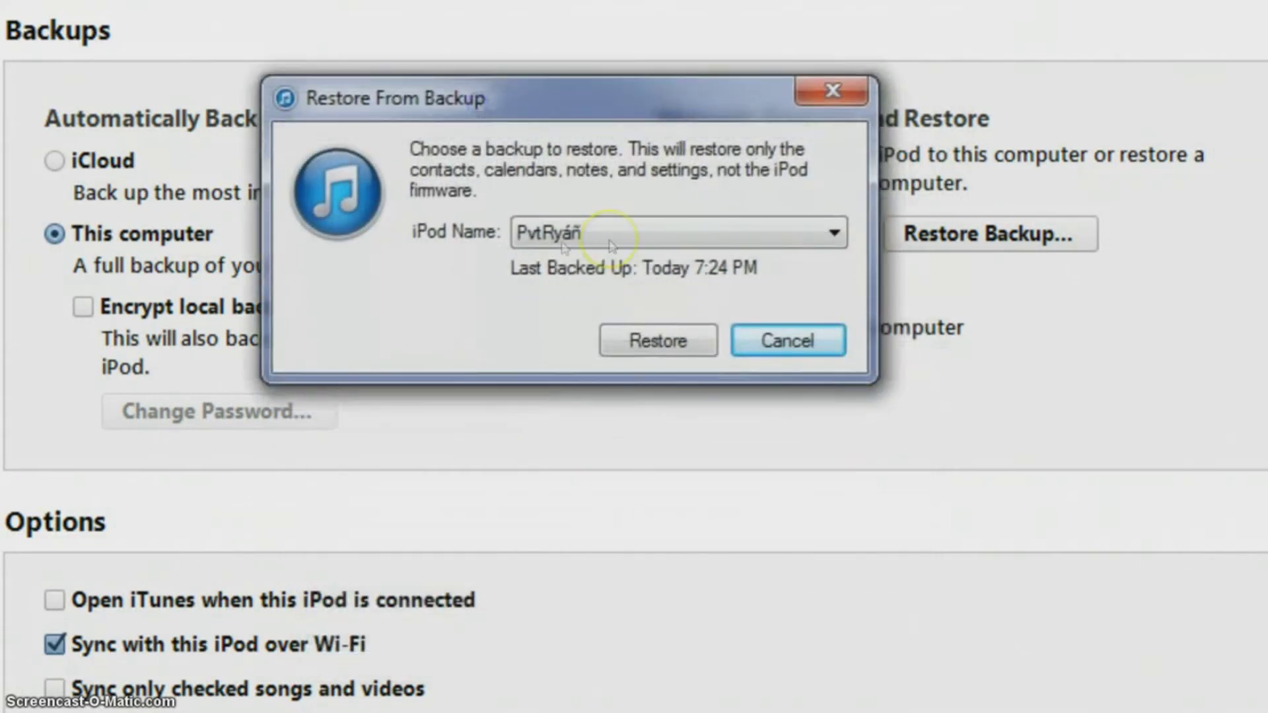
left_click(609, 236)
left_click(609, 240)
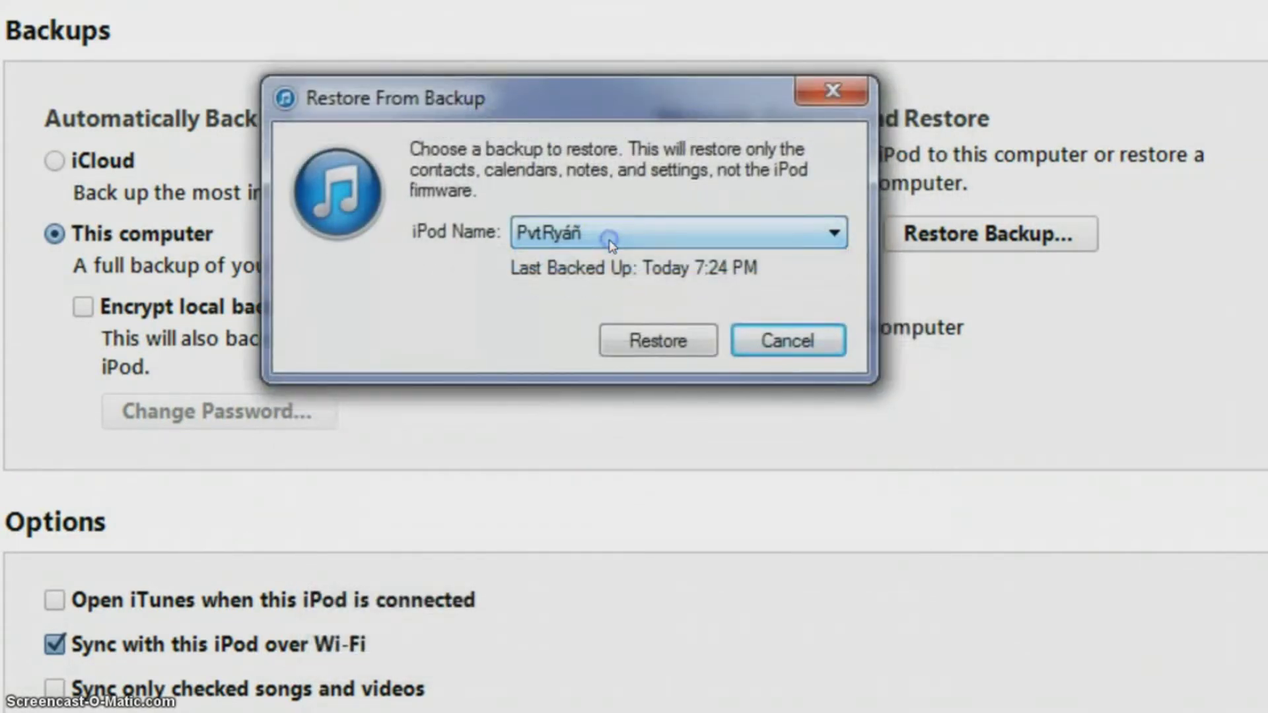
left_click(649, 340)
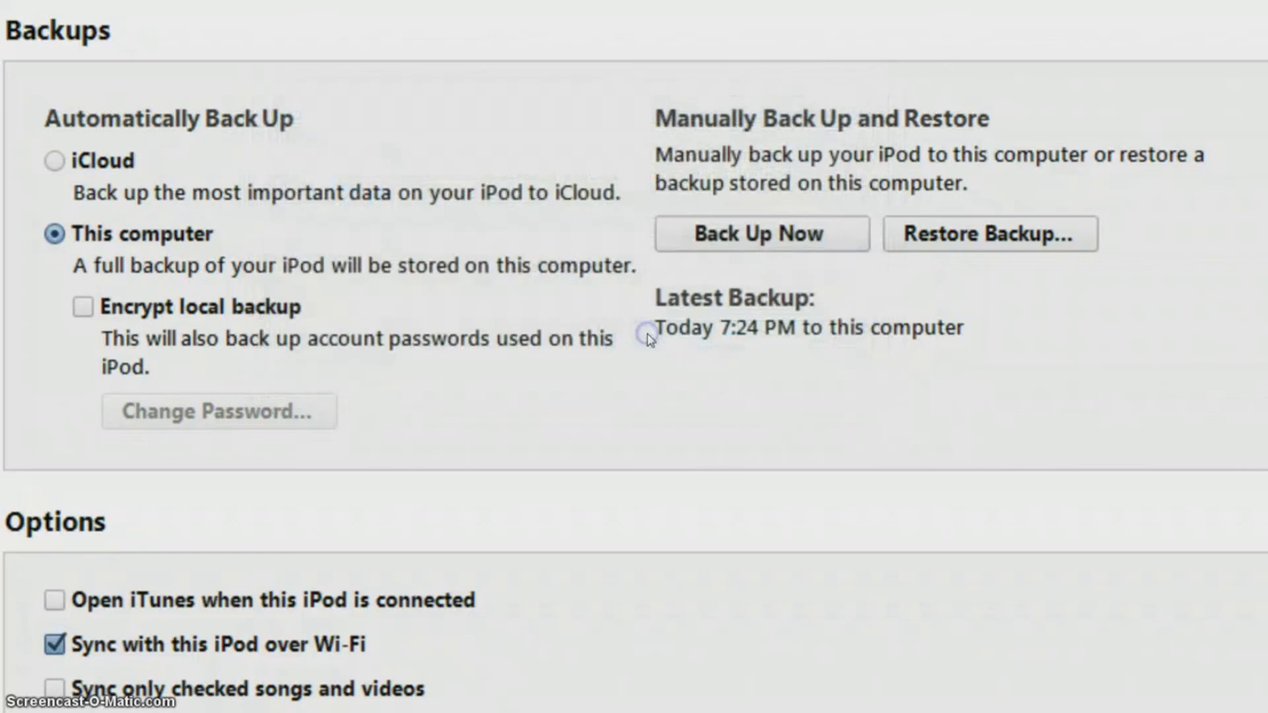